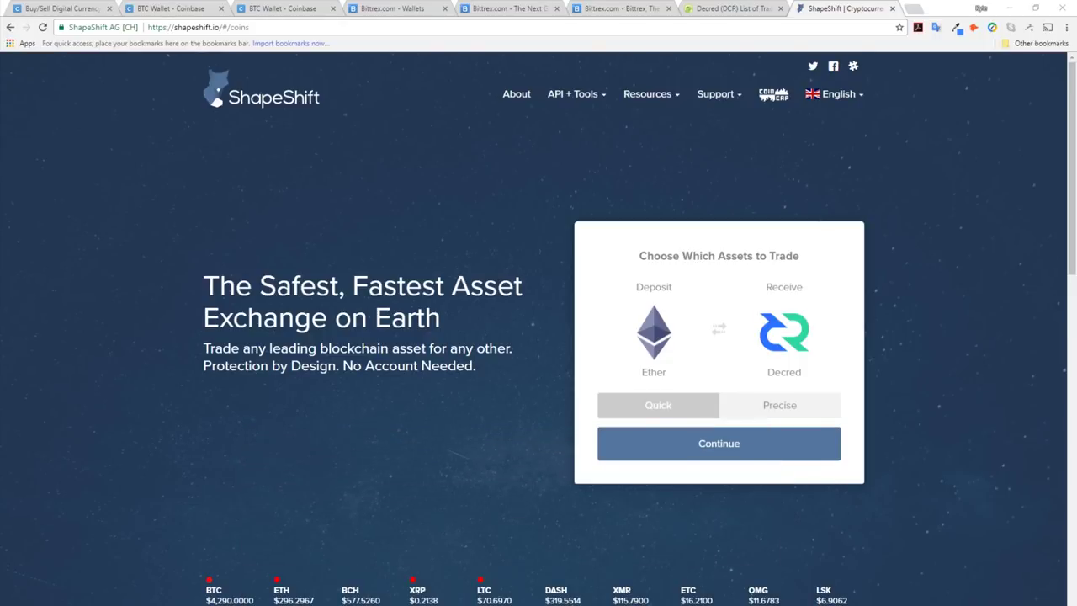
# Close the ShapeShift tab to get back to Bittrex's Bitcoin deposit address.
pyautogui.hotkey('ctrl', 'w')
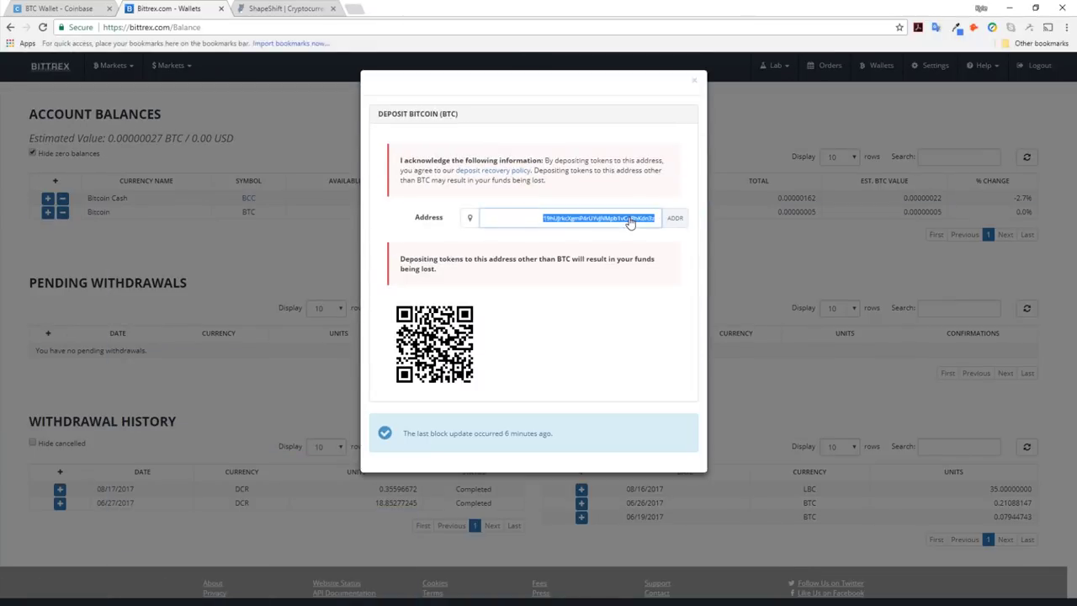
# Paste the copied Bittrex BTC deposit address as Coinbase's recipient and send the maximum amount.
pyautogui.hotkey('ctrl', 'c')
pyautogui.click(59, 9)
pyautogui.rightClick(493, 223)
pyautogui.click(525, 300)
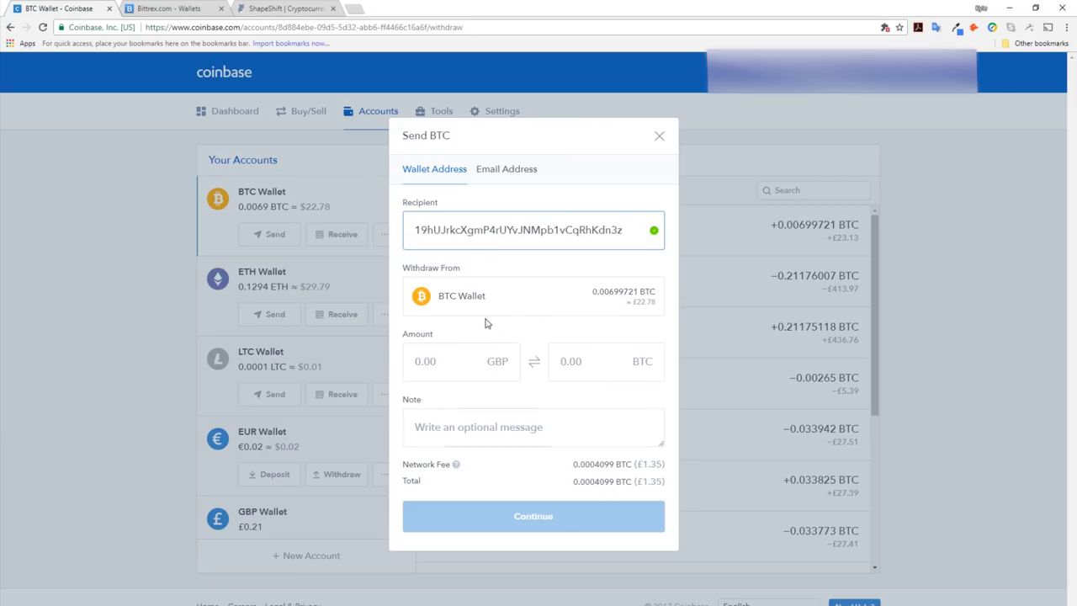
pyautogui.click(488, 361)
pyautogui.click(488, 362)
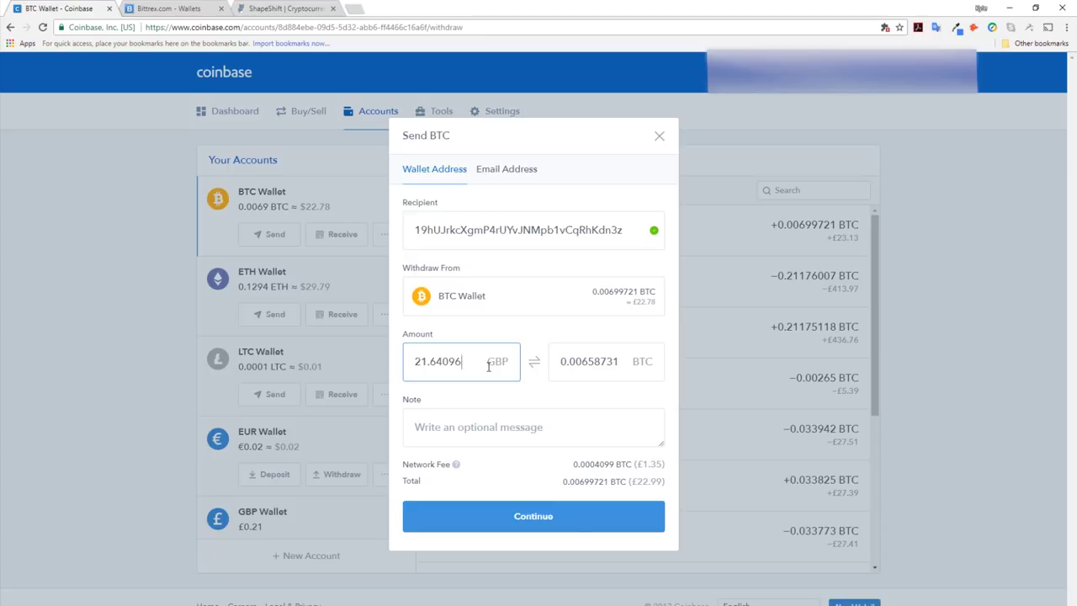
# Add the note 'Exchange this to DCR', enter the two-step verification code and confirm the send.
pyautogui.click(510, 427)
pyautogui.write('Exchange this ')
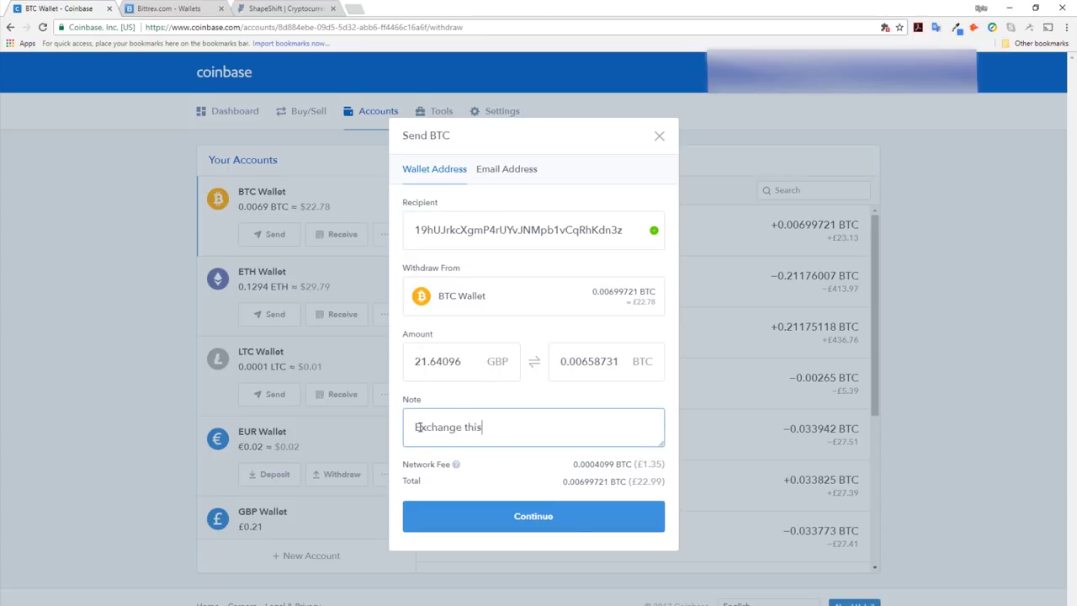
pyautogui.write('to DCR')
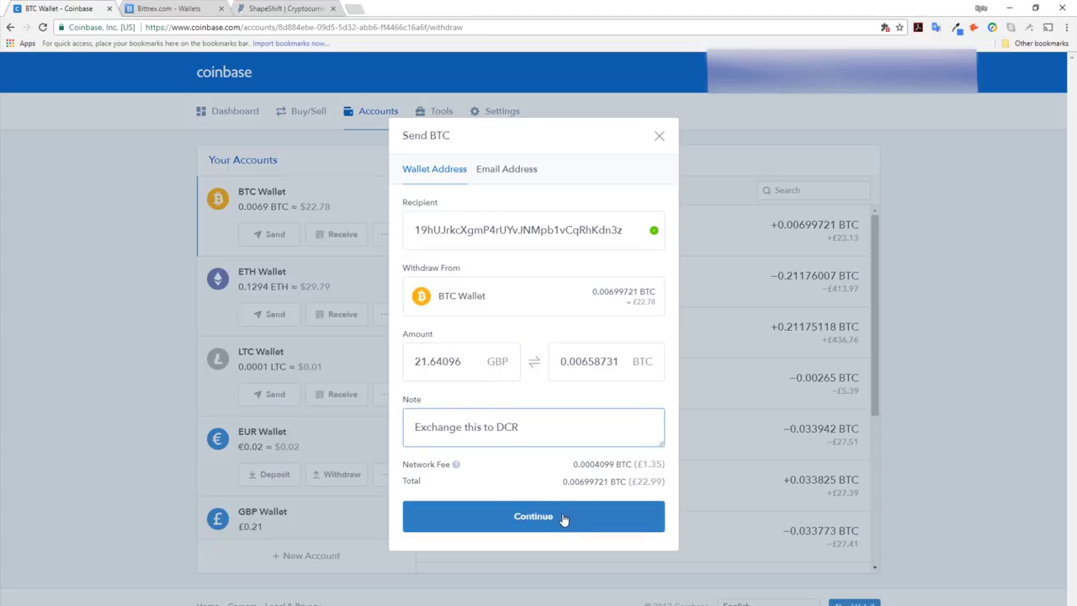
pyautogui.click(564, 518)
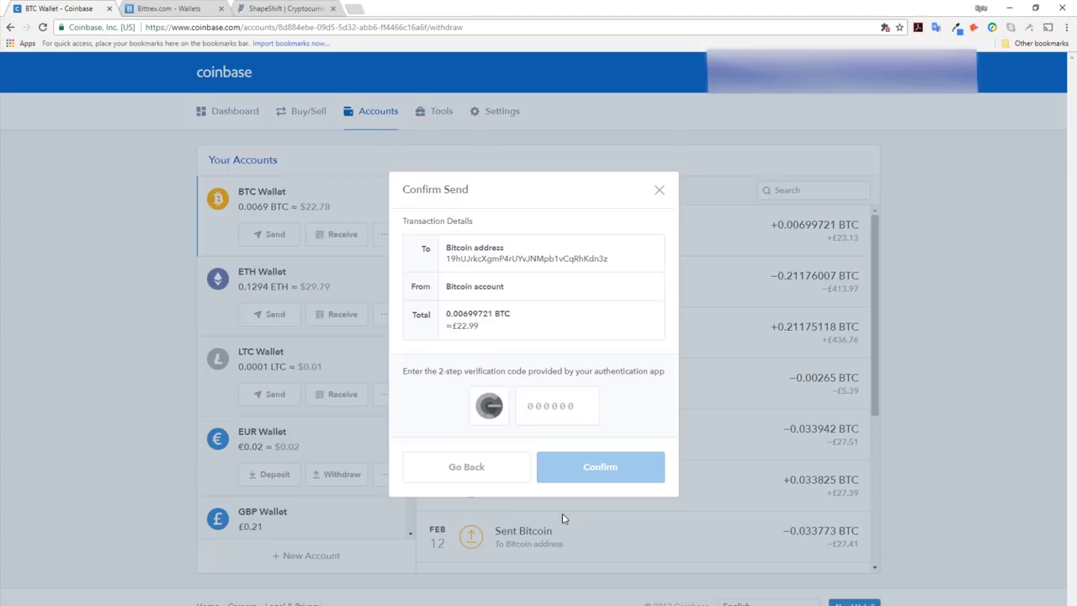
pyautogui.click(555, 420)
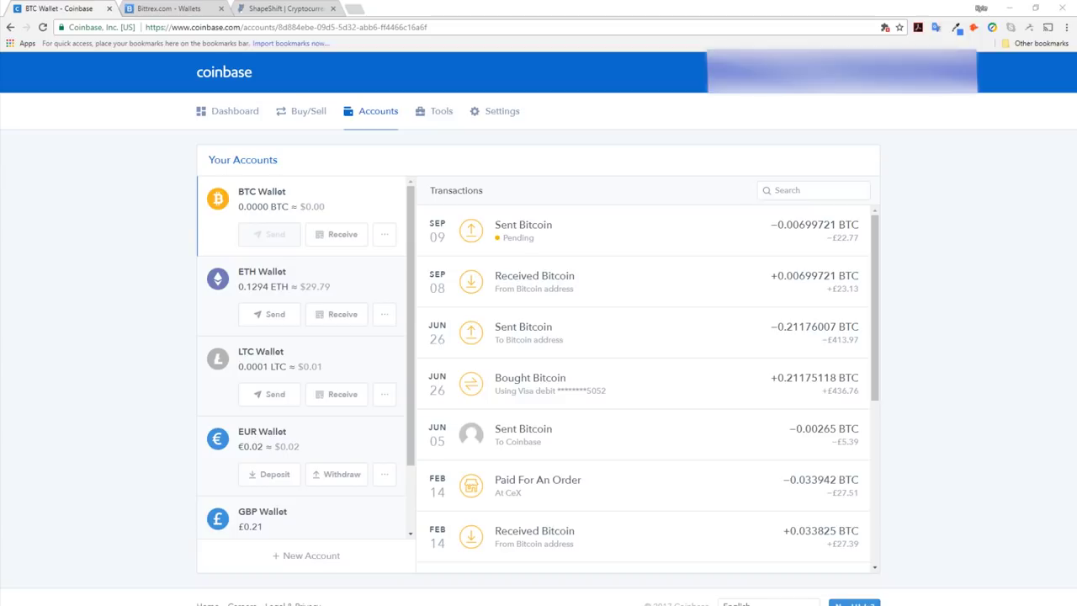
# Follow the pending Sent Bitcoin transaction to its BlockCypher page showing 3/6 confirmations.
pyautogui.click(597, 248)
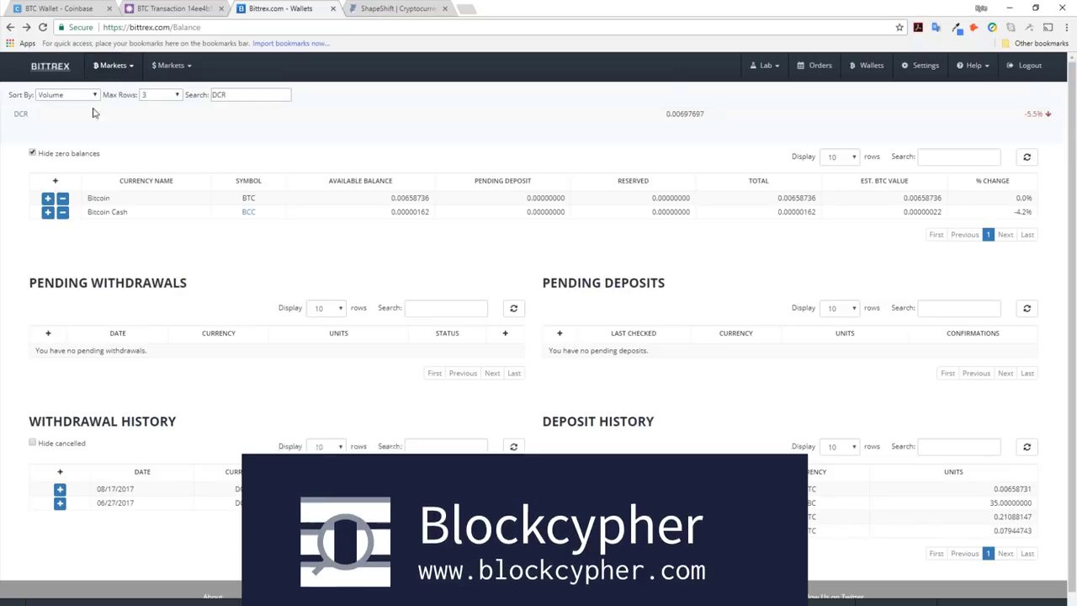
# Open Bittrex's BTC-DCR market and fill the Decred buy with the maximum 0.00658736 BTC.
pyautogui.click(280, 8)
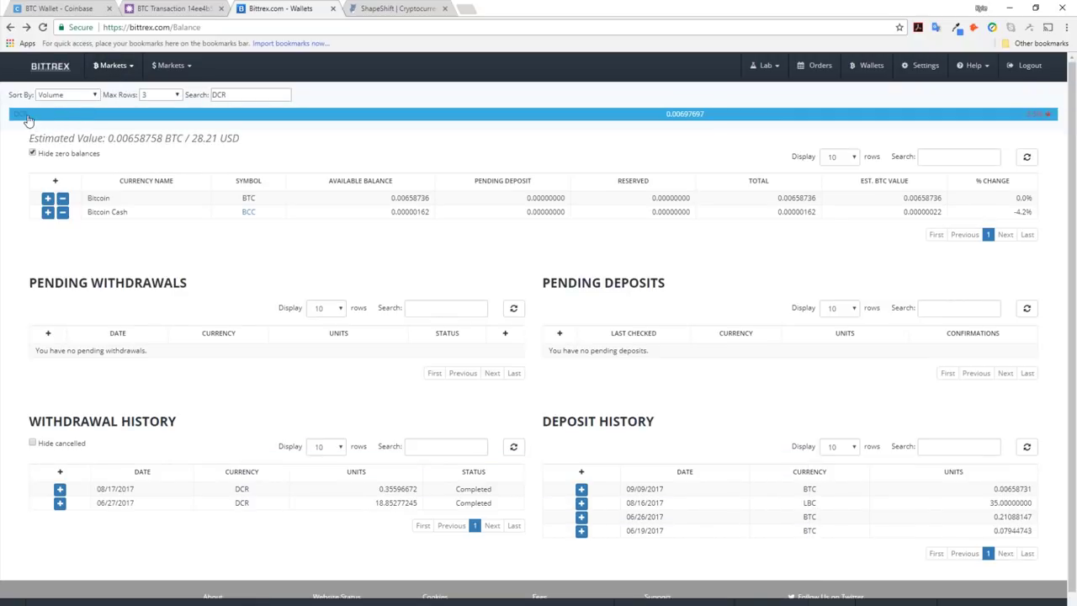
pyautogui.click(21, 115)
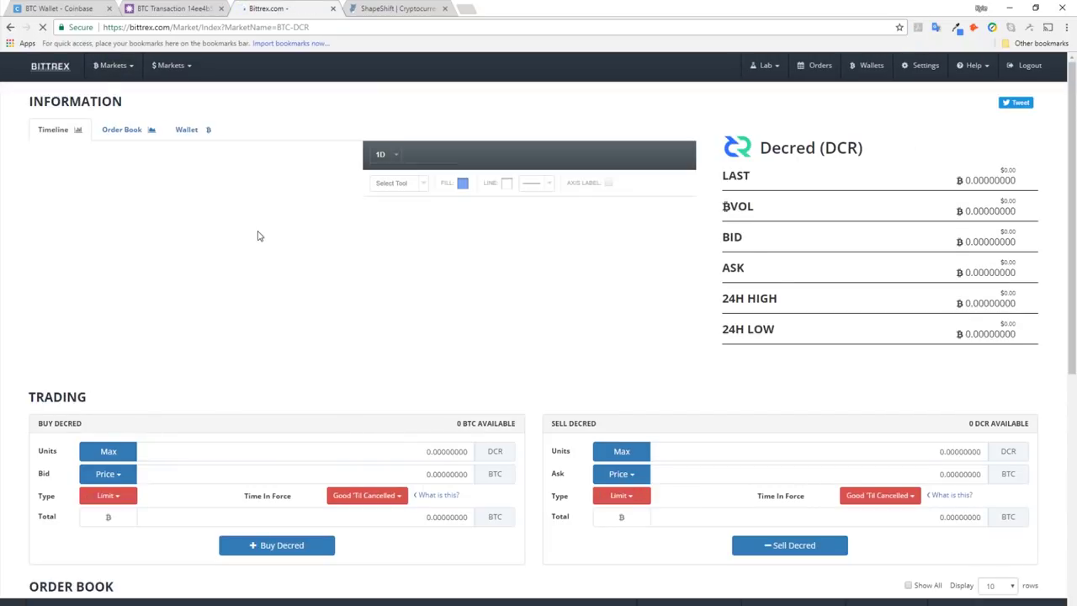
pyautogui.scroll(-10, 435, 229)
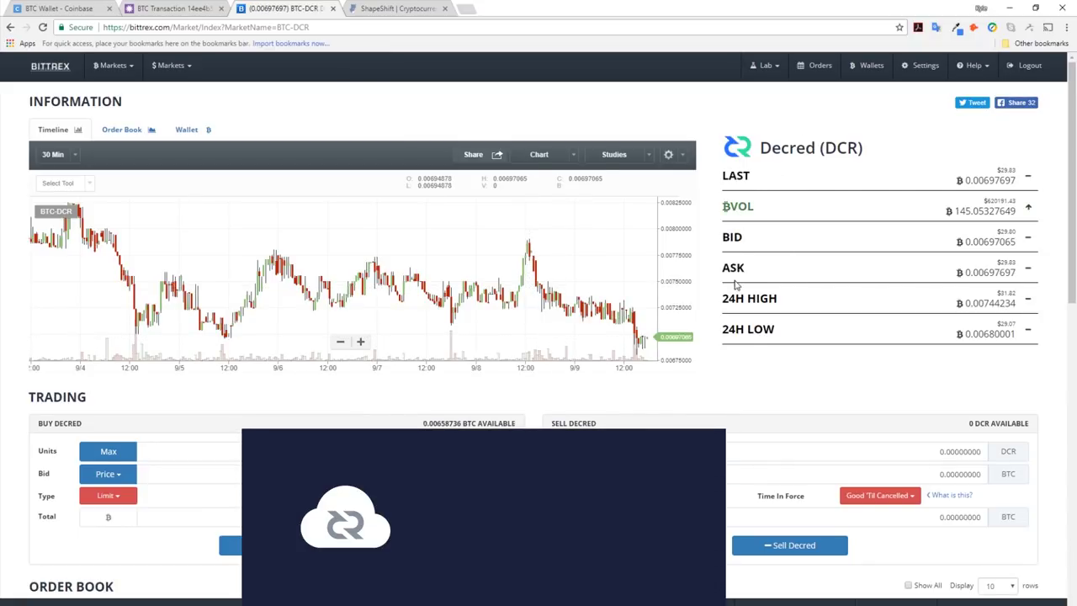
pyautogui.scroll(-3, 736, 322)
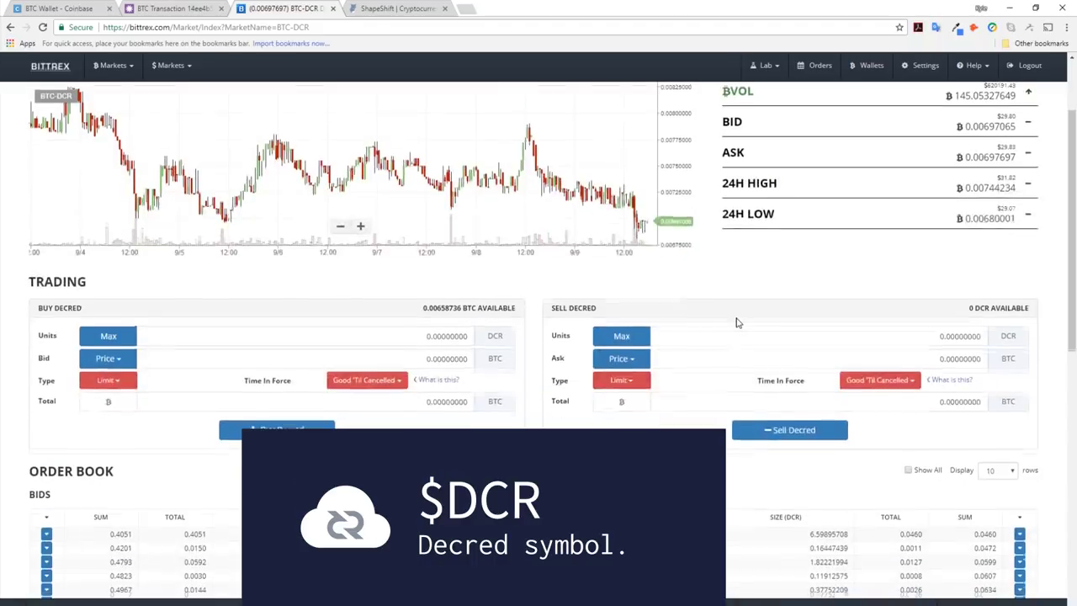
pyautogui.click(117, 338)
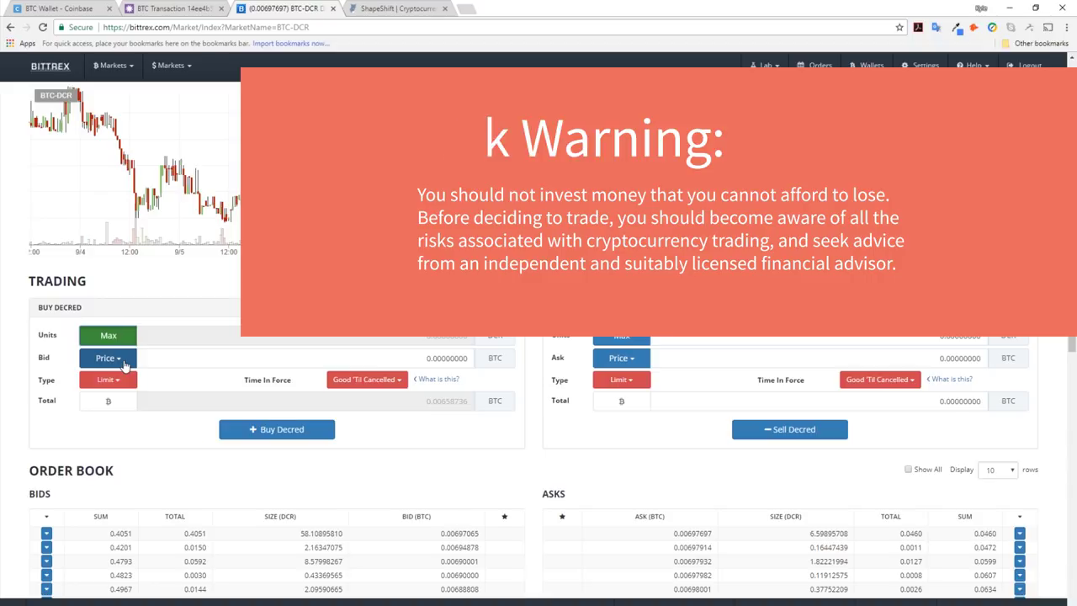
# Set the Decred buy order to the current ask price as a limit order.
pyautogui.click(124, 362)
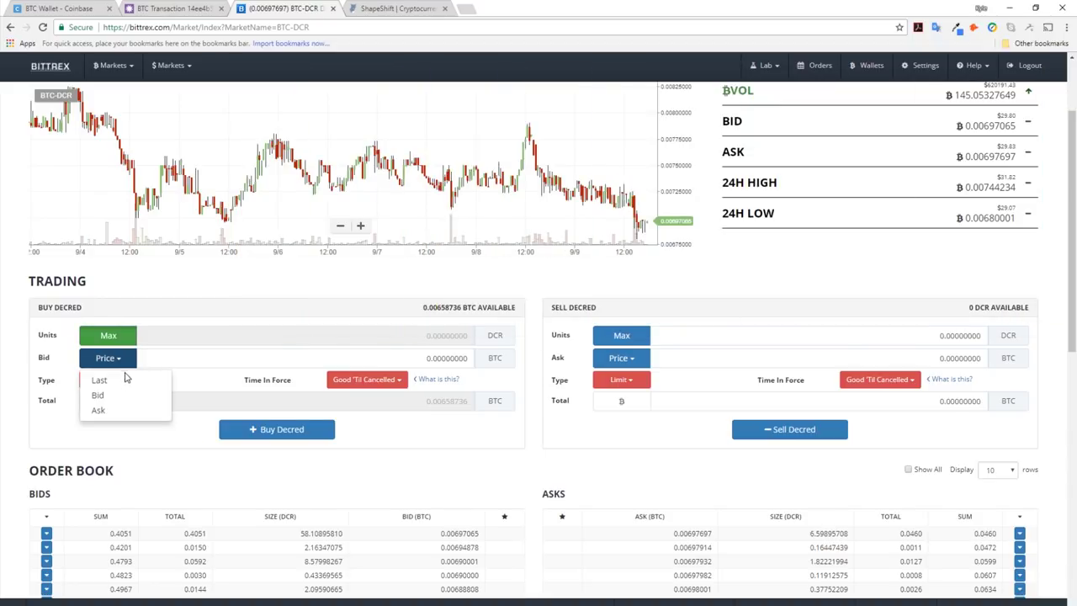
pyautogui.click(124, 391)
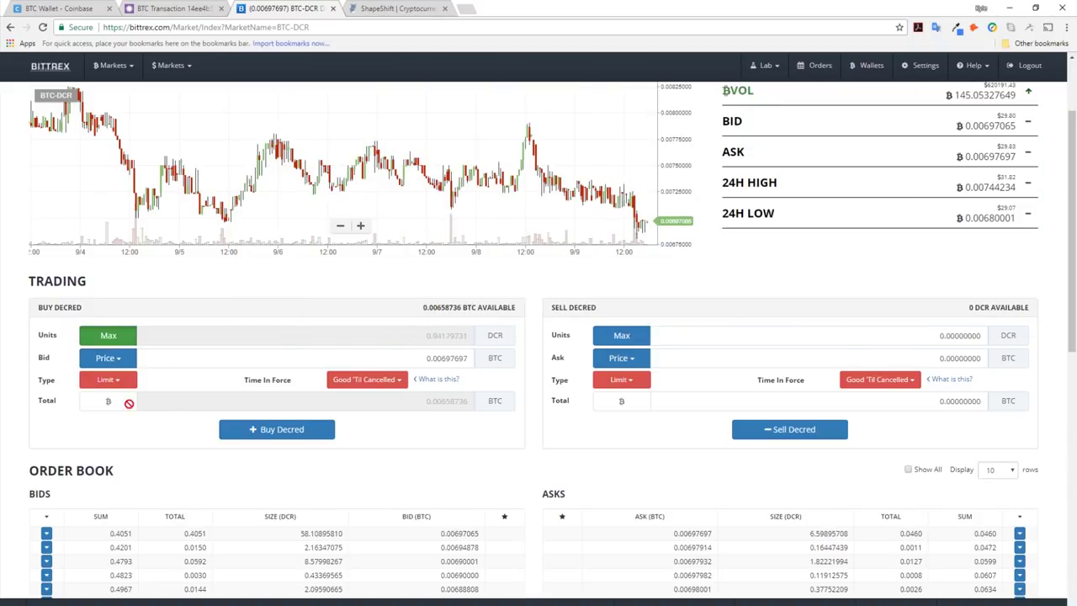
pyautogui.click(120, 385)
pyautogui.click(120, 401)
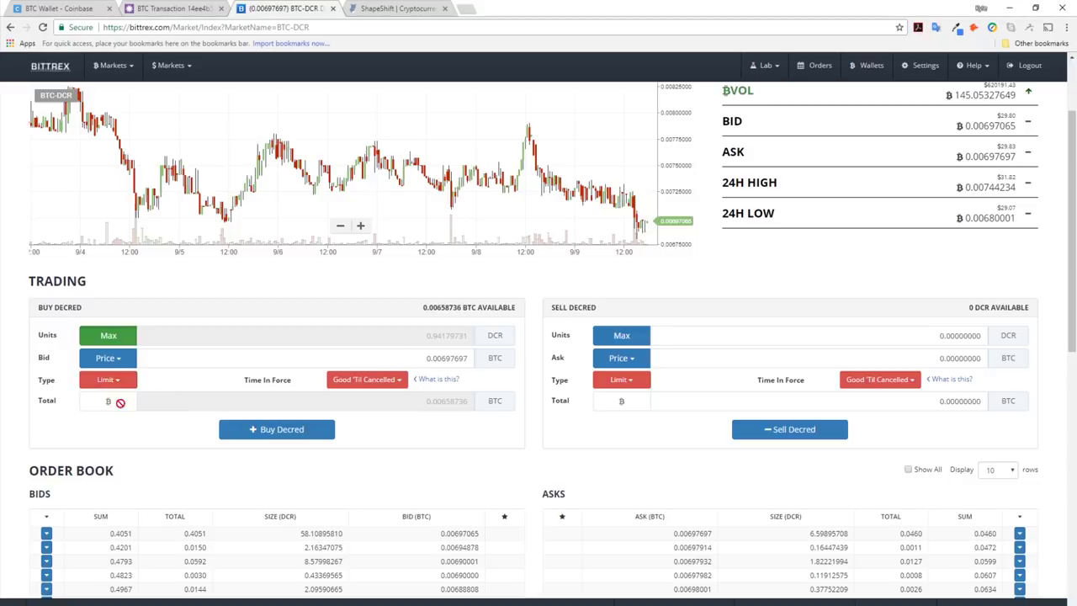
pyautogui.click(358, 383)
pyautogui.click(364, 402)
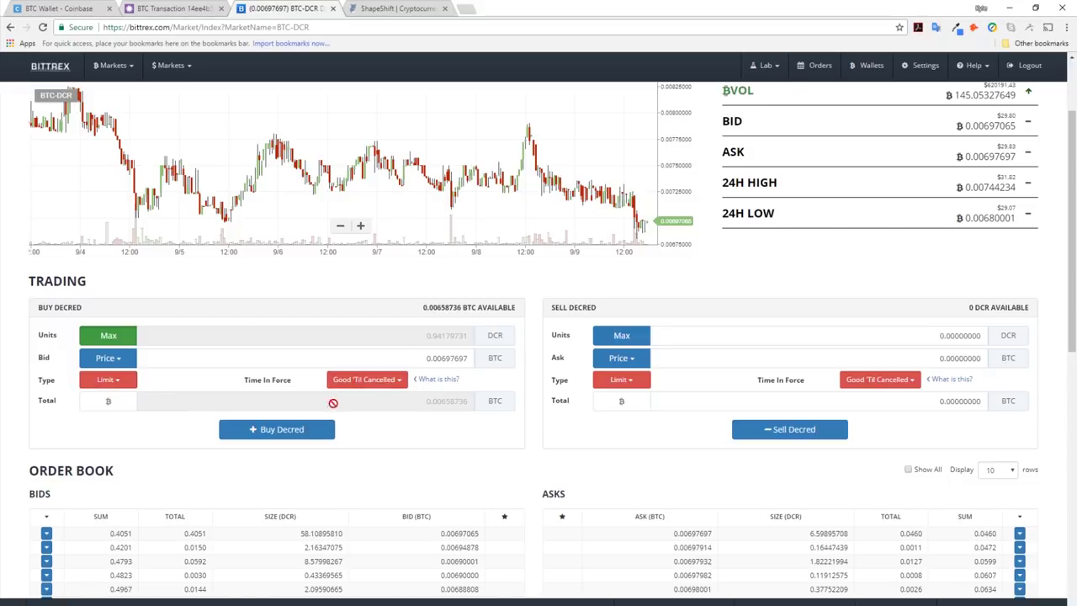
# Submit and confirm the limit buy of 0.94179731 DCR.
pyautogui.click(285, 432)
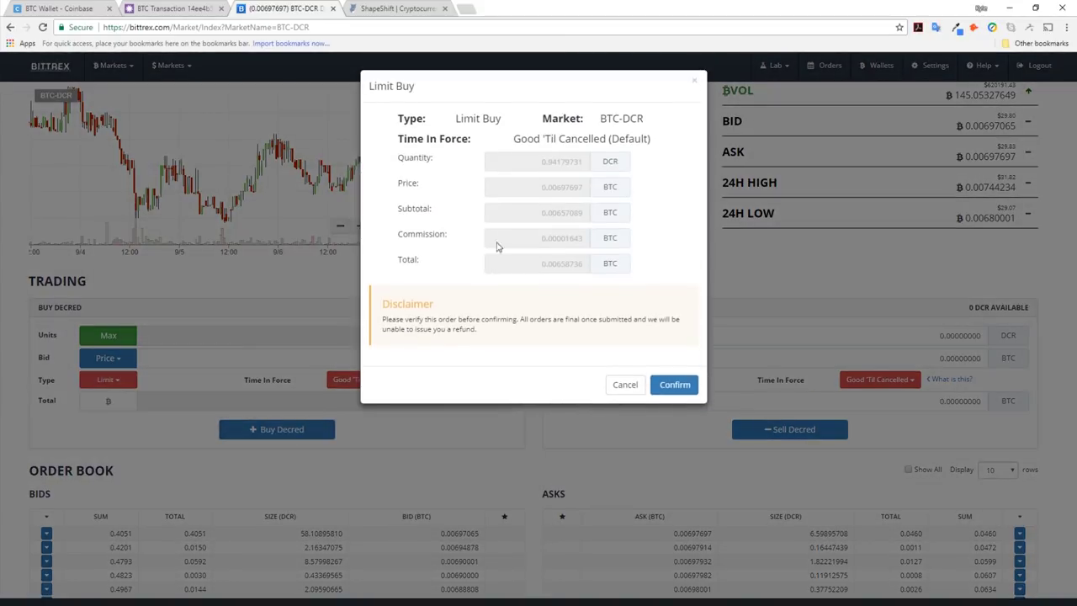
pyautogui.click(673, 387)
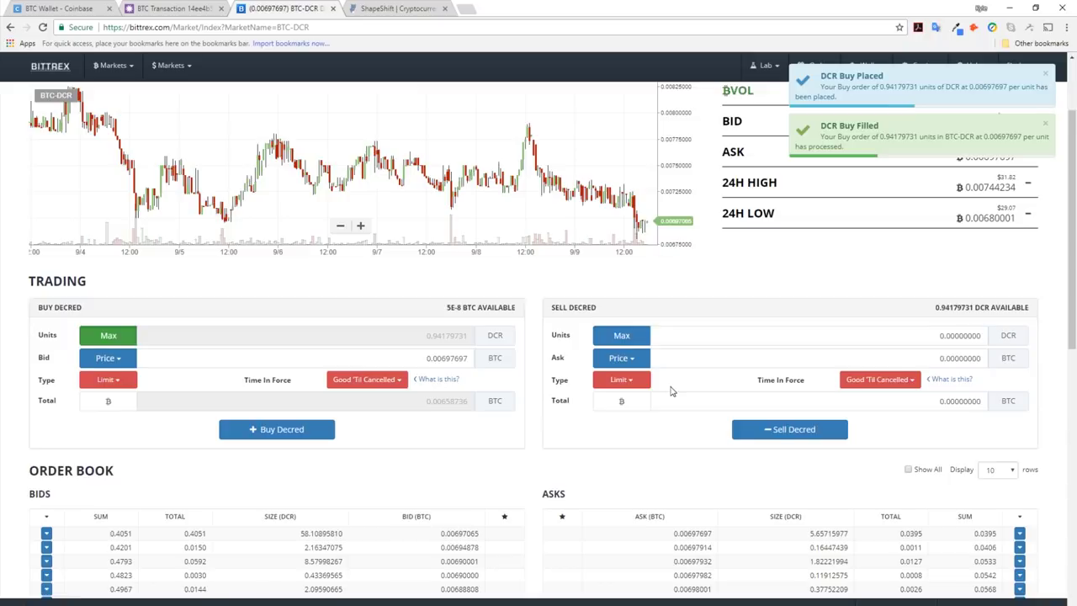
pyautogui.scroll(2, 672, 391)
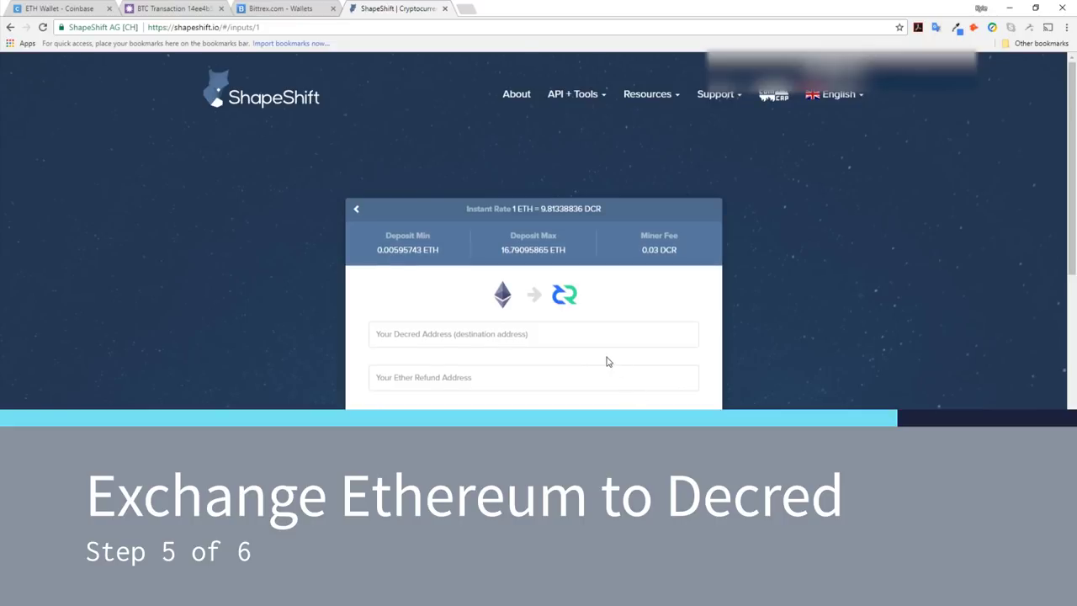
# Reveal and copy the Decred deposit address from Bittrex Wallets.
pyautogui.click(296, 12)
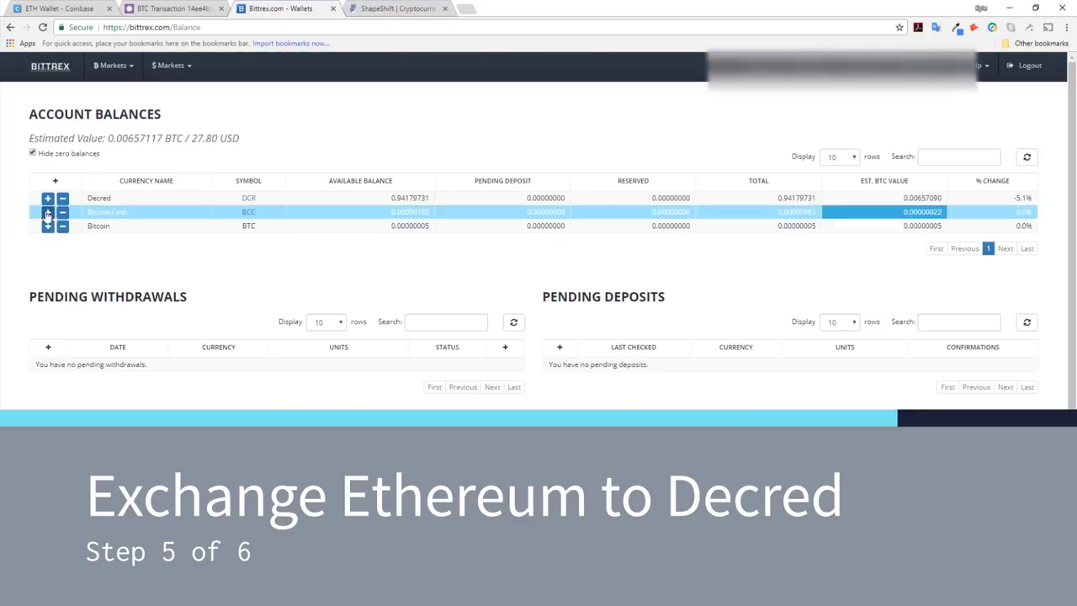
pyautogui.click(47, 198)
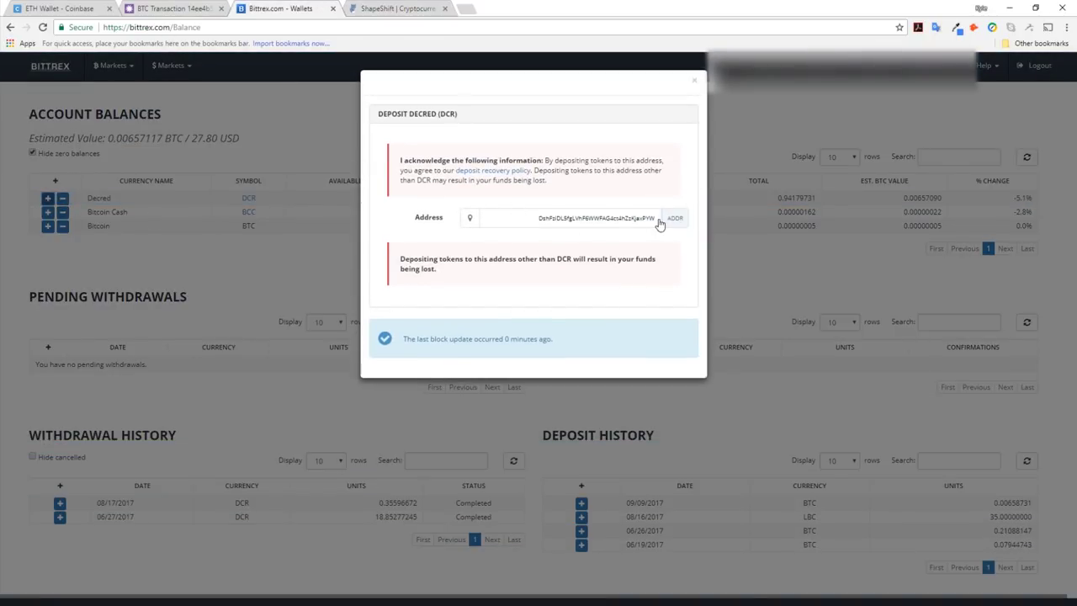
pyautogui.doubleClick(612, 220)
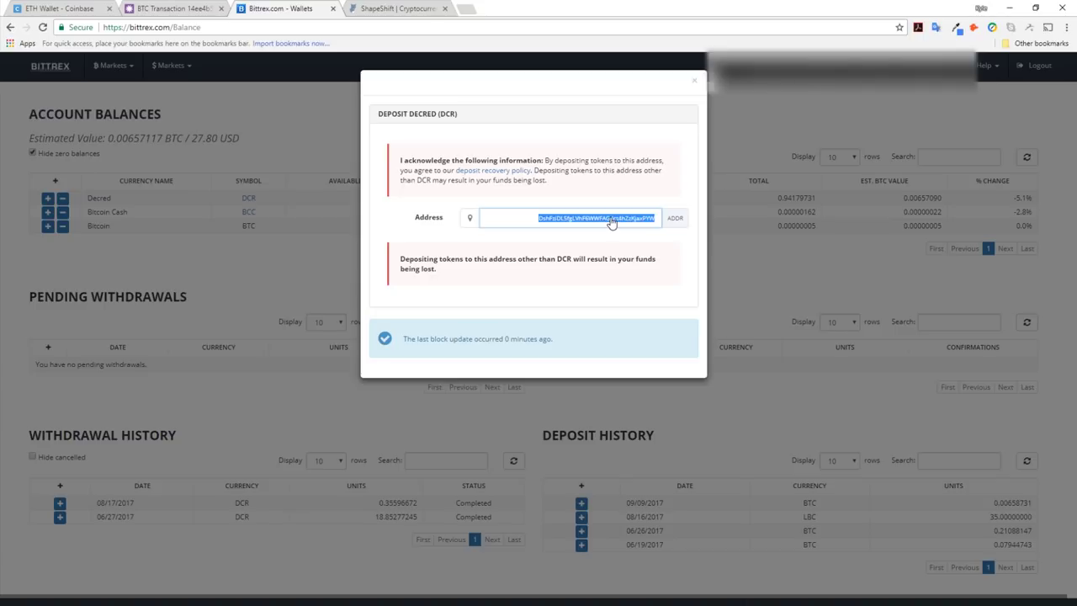
pyautogui.hotkey('ctrl', 'Tab')
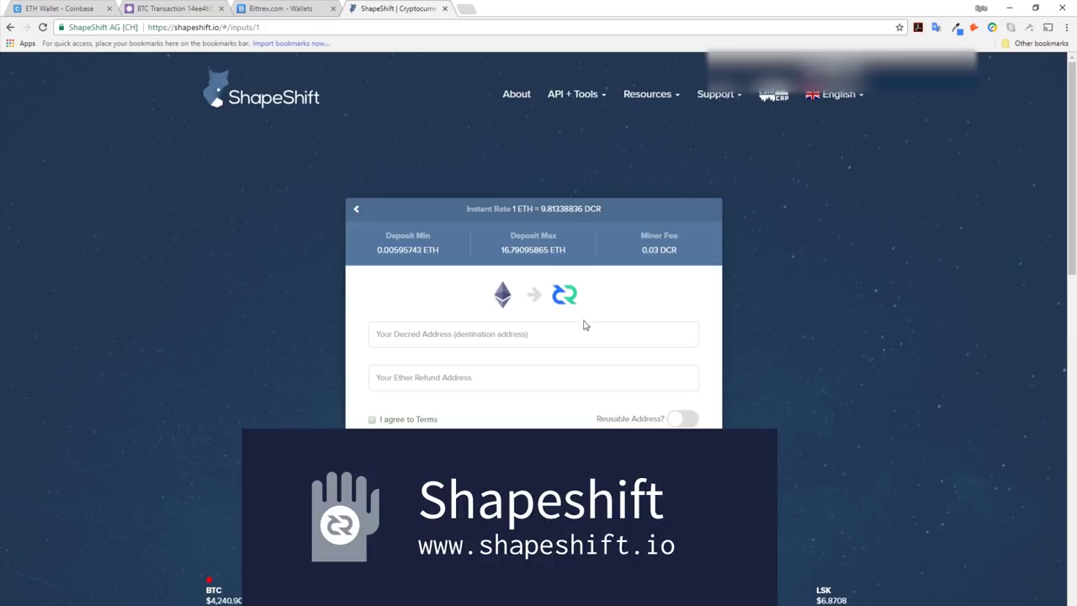
# Paste the Bittrex Decred address into ShapeShift's Decred destination field.
pyautogui.click(582, 324)
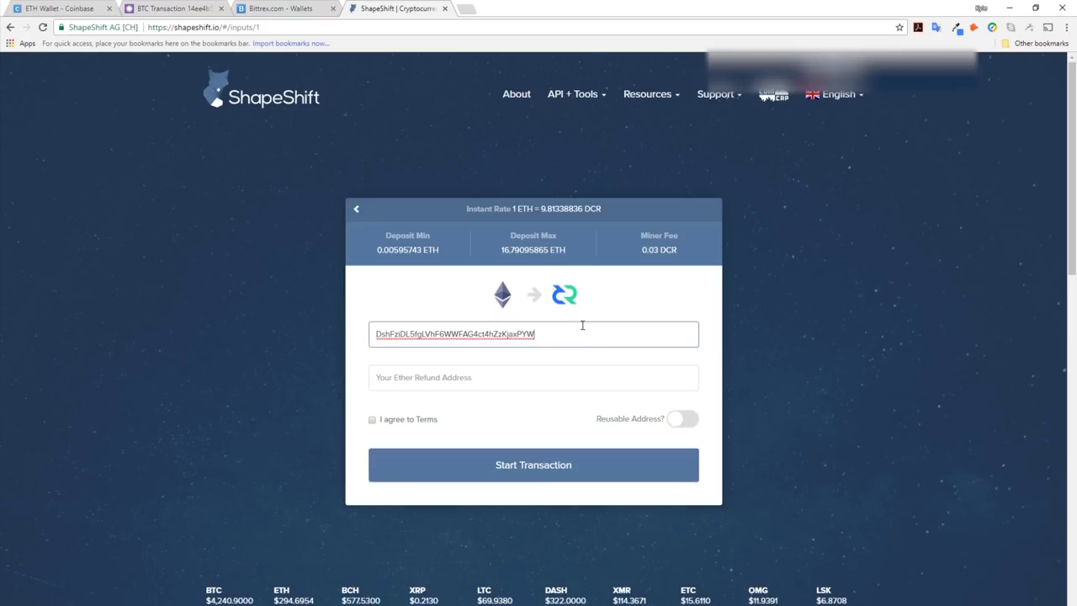
pyautogui.click(538, 375)
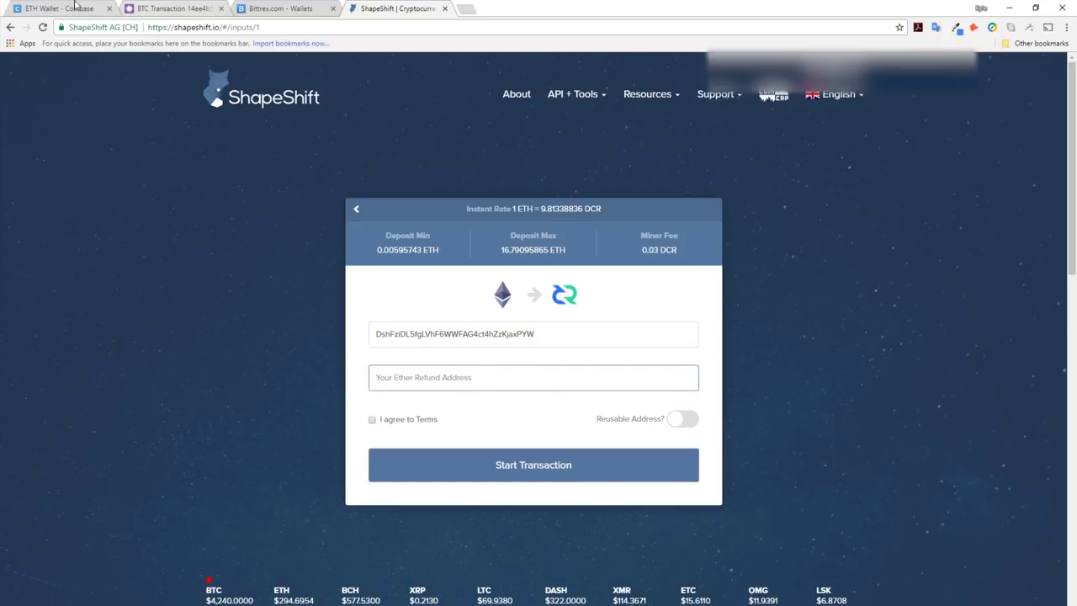
pyautogui.click(59, 8)
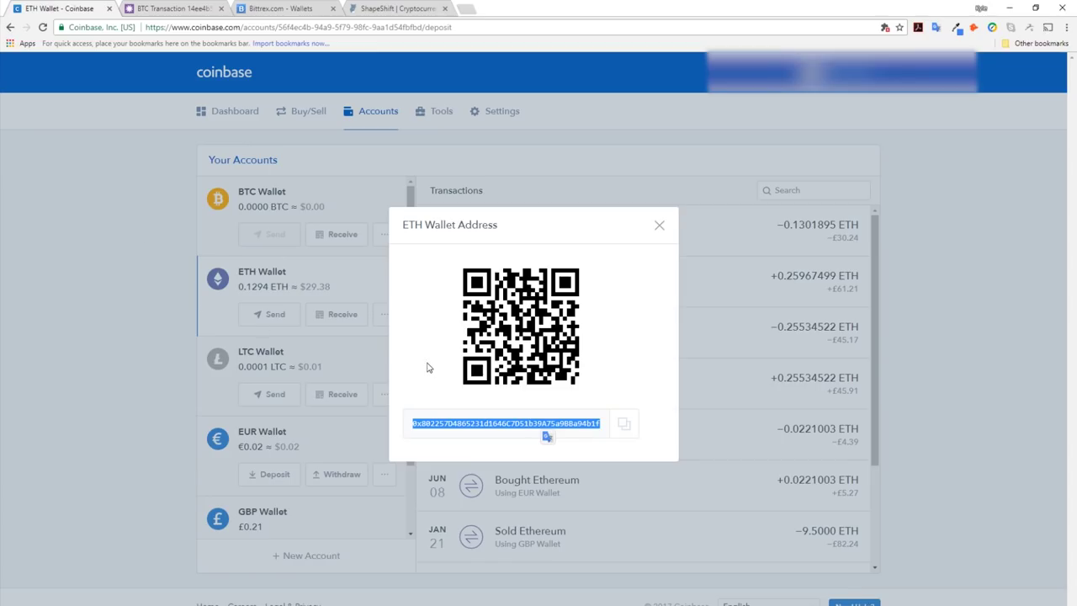
# Reopen Coinbase's ETH Receive dialog, reveal the wallet address and copy it.
pyautogui.doubleClick(563, 417)
pyautogui.click(659, 225)
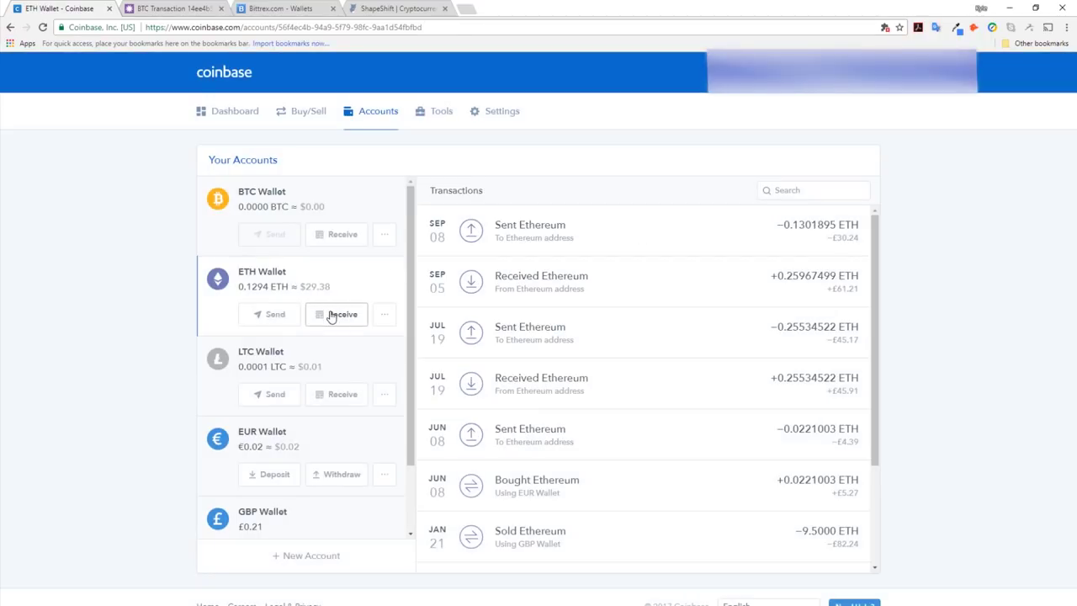
pyautogui.click(331, 316)
pyautogui.click(524, 408)
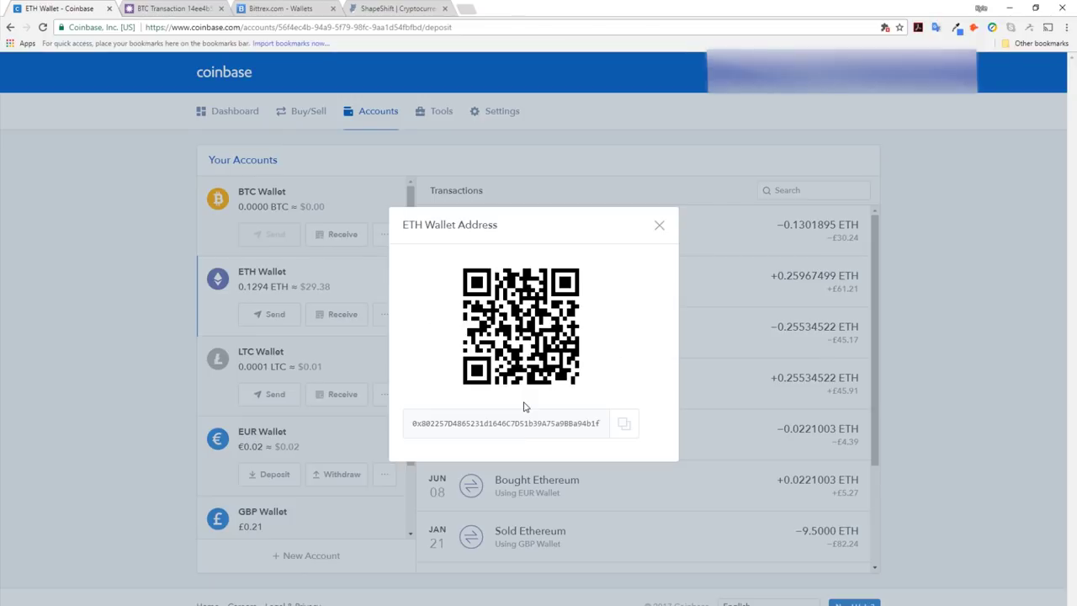
pyautogui.click(538, 423)
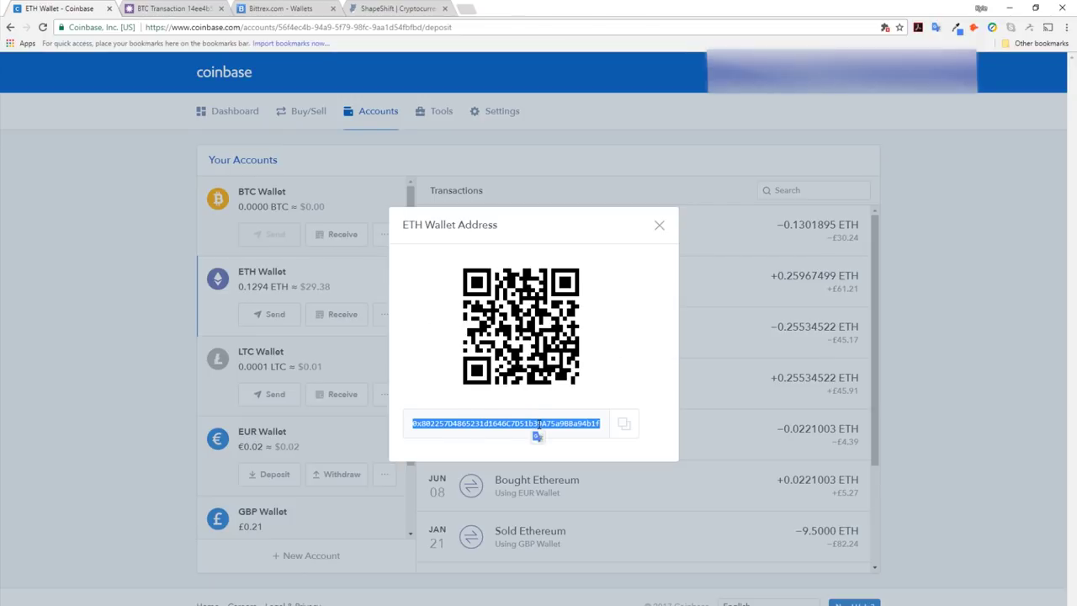
pyautogui.hotkey('ctrl', '4')
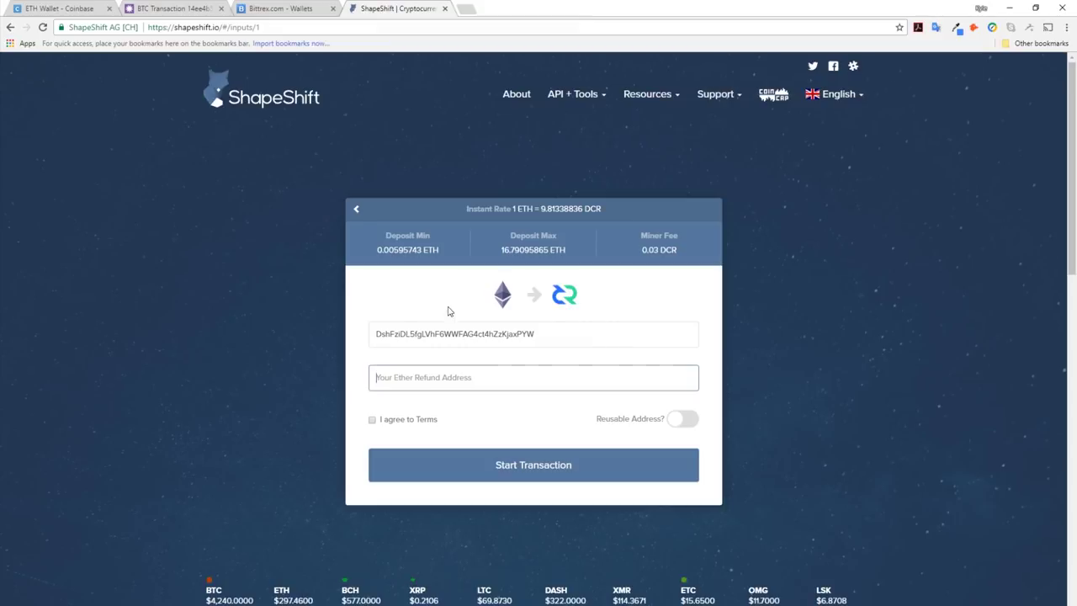
# Use the ETH address as ShapeShift's refund address and view the Decred payout on the blockchain.
pyautogui.hotkey('ctrl', 'v')
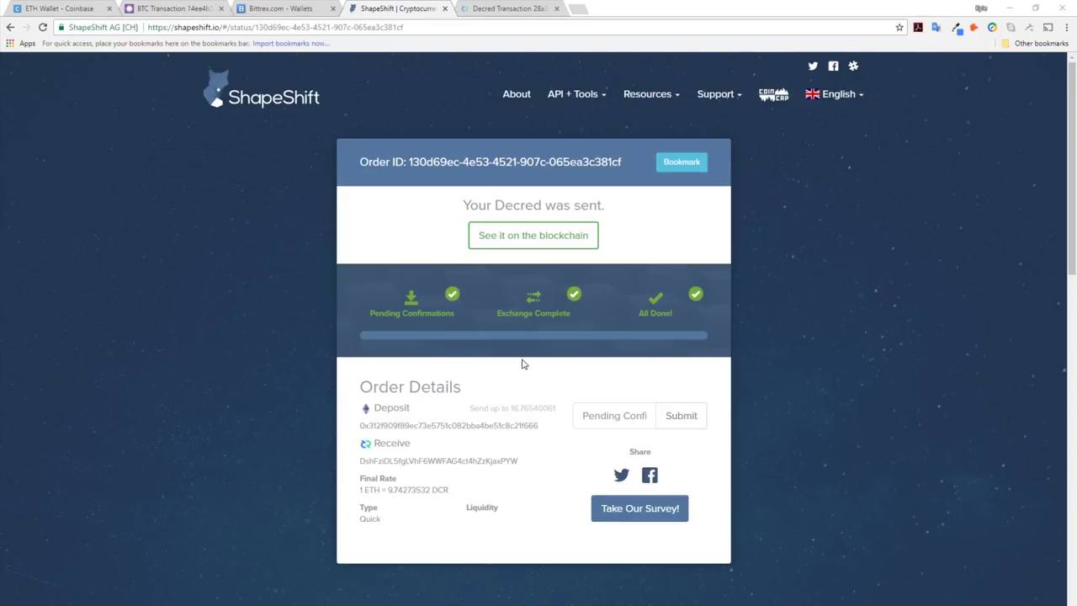
pyautogui.click(533, 236)
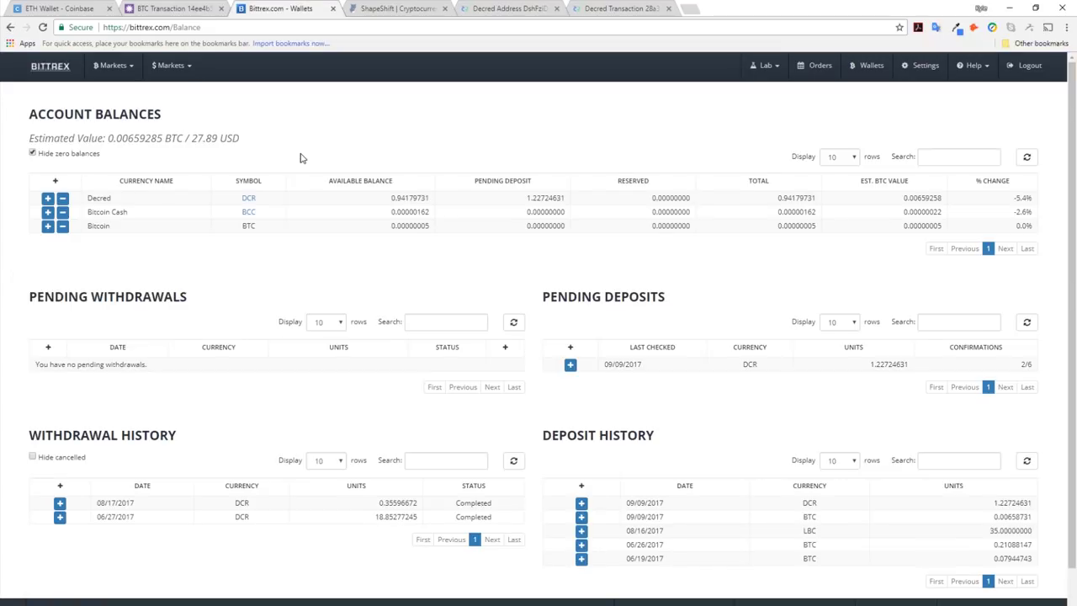
# Check Bittrex's Decred row: 0.94179731 DCR available and a 1.22724631 DCR pending deposit.
pyautogui.click(505, 200)
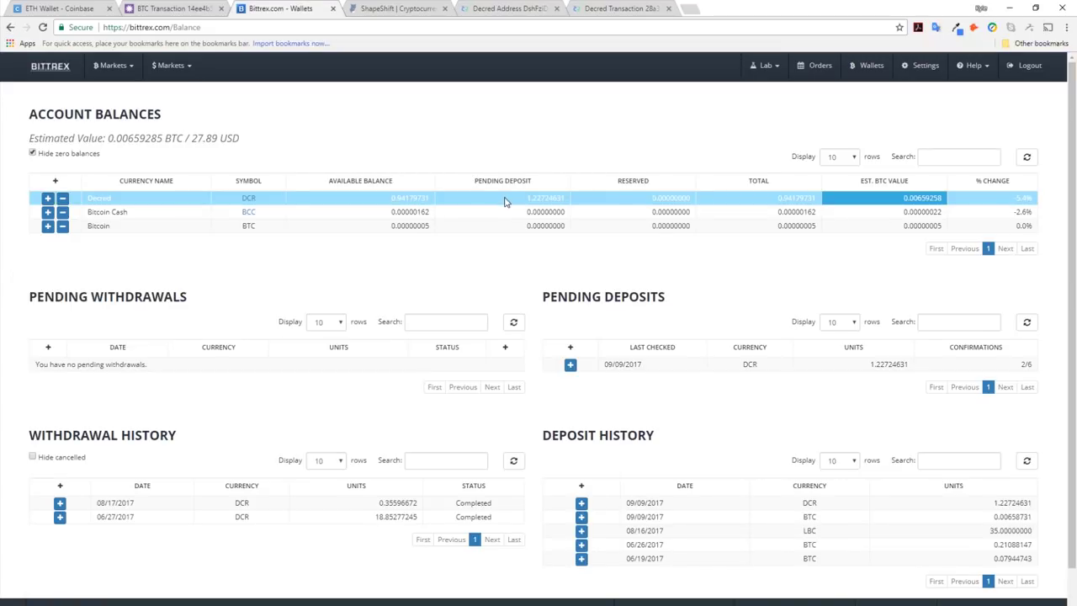